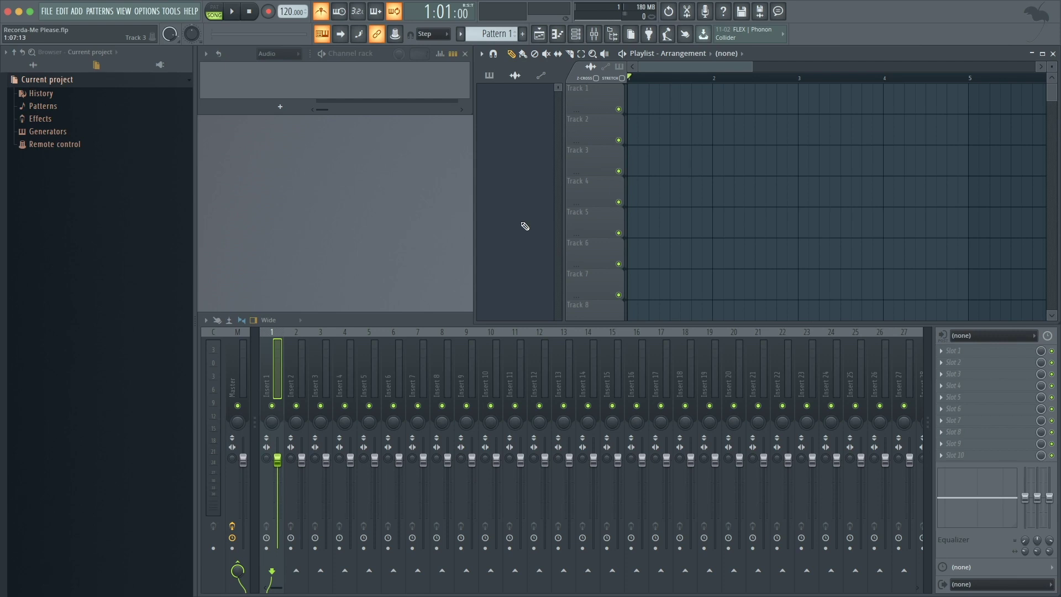
Step through mixer Inserts 2 and 3 to bring an insert's effect slots into view.
{"action": "left_click", "coordinate": [296, 331]}
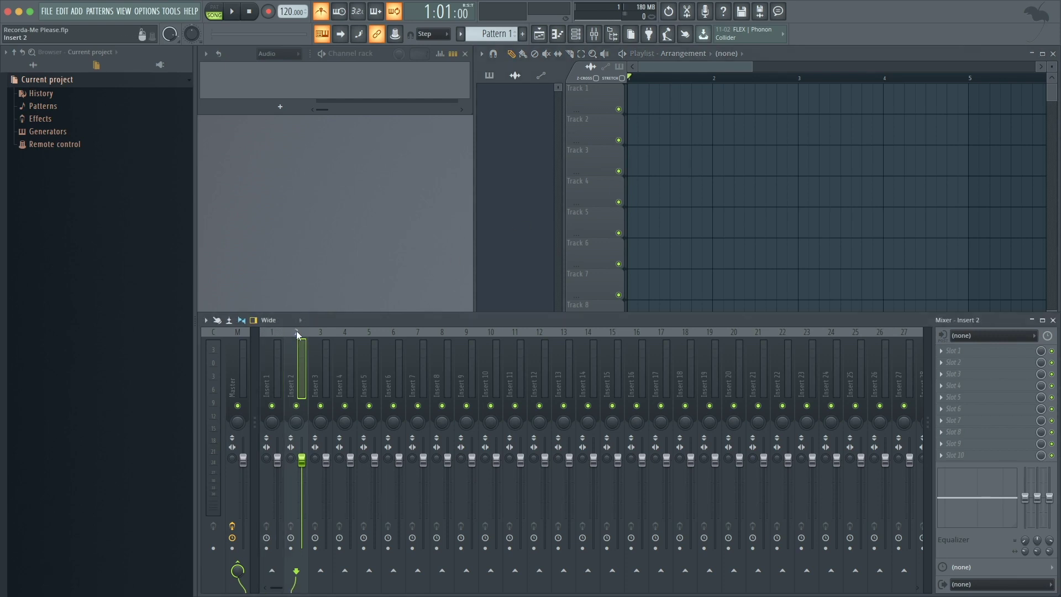
{"action": "left_click", "coordinate": [323, 333]}
{"action": "left_click", "coordinate": [298, 330]}
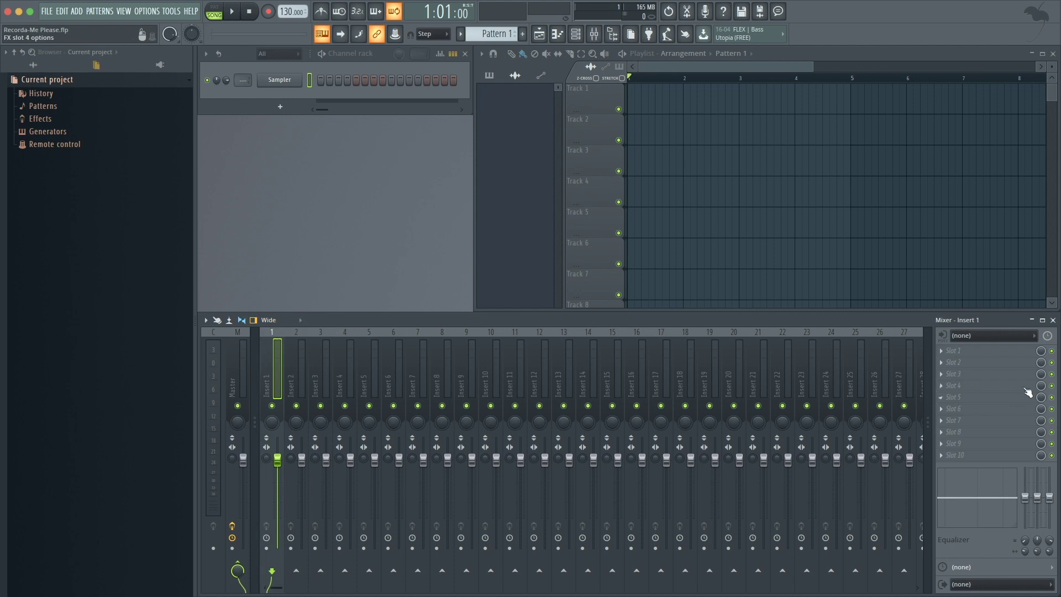
Route audio Input 1 into mixer Insert 1.
{"action": "left_click", "coordinate": [986, 337]}
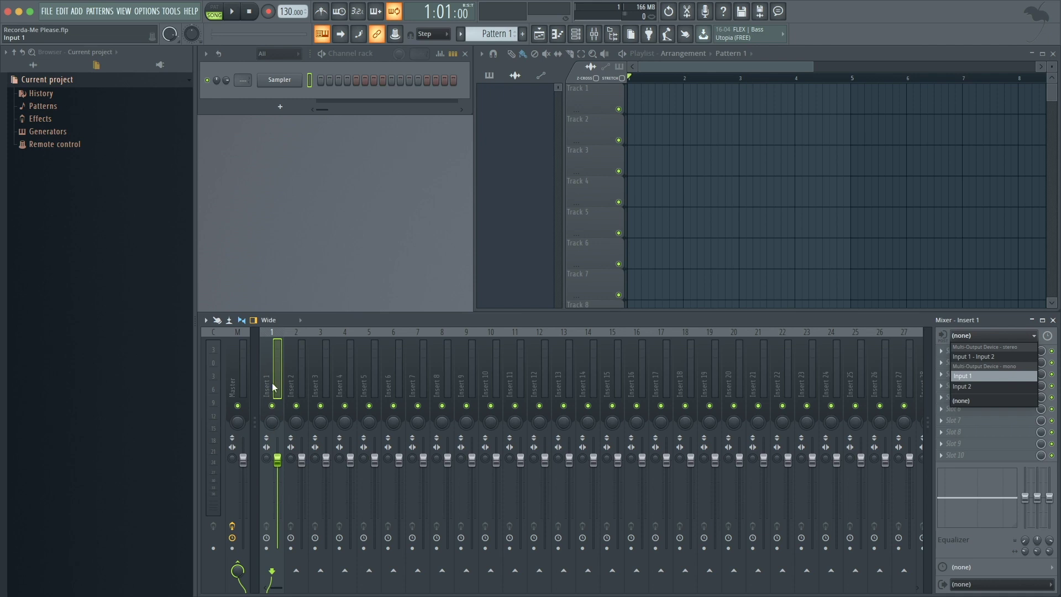
{"action": "left_click", "coordinate": [988, 376]}
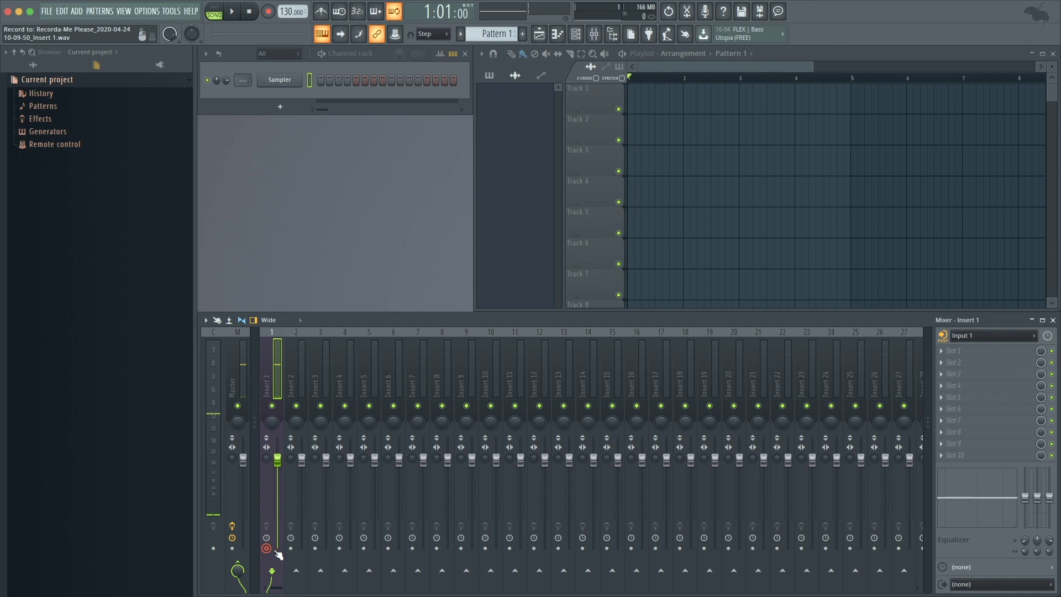
{"action": "left_click", "coordinate": [315, 548]}
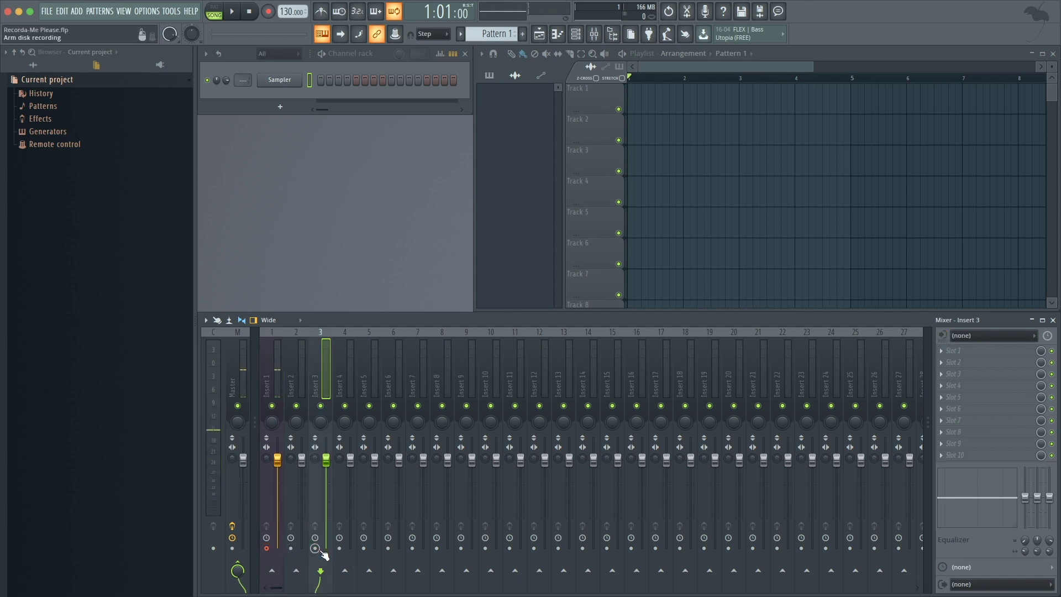
{"action": "left_click", "coordinate": [339, 548]}
{"action": "left_click", "coordinate": [339, 548]}
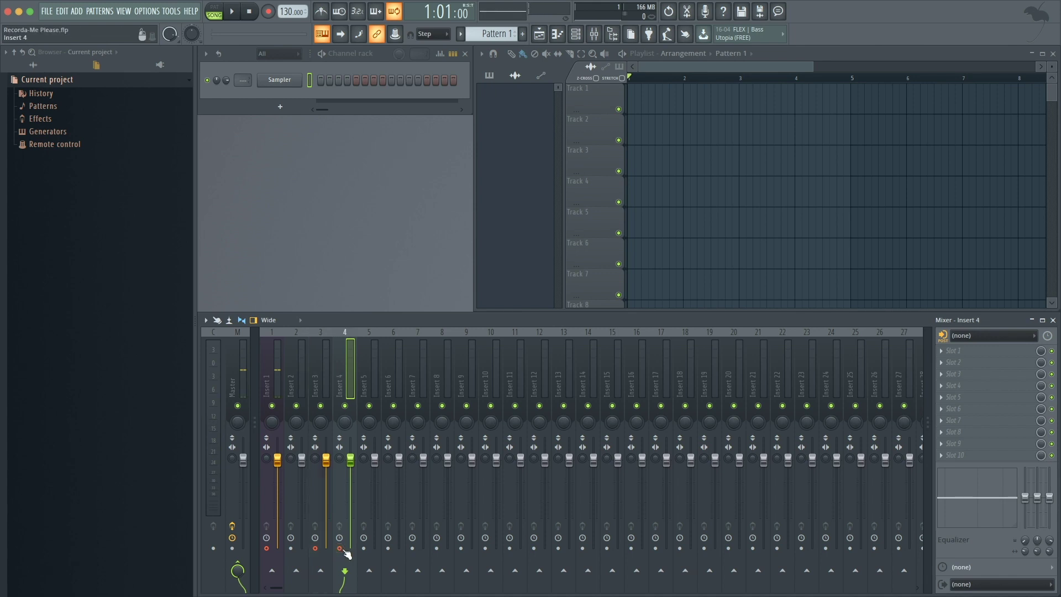
{"action": "left_click", "coordinate": [314, 547]}
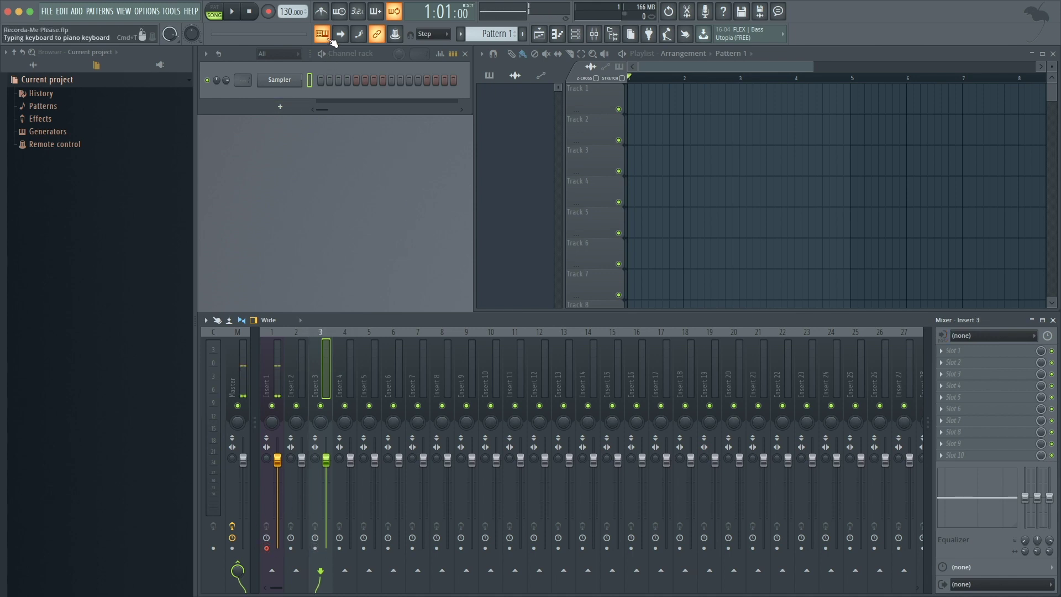
Set the tempo to 120 BPM and turn on the metronome and count-in.
{"action": "right_click", "coordinate": [287, 16]}
{"action": "left_click", "coordinate": [399, 81]}
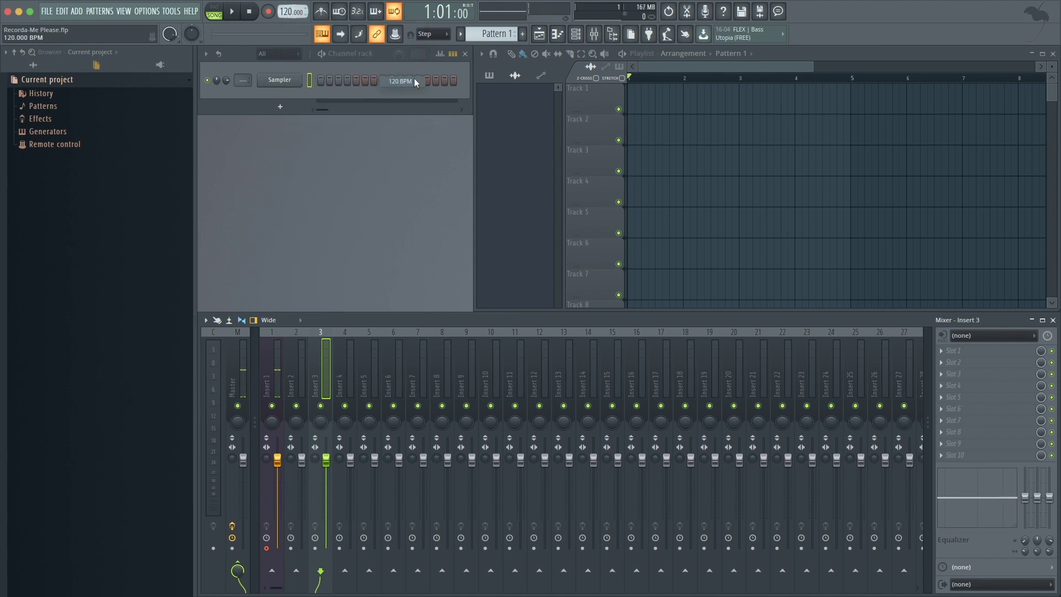
{"action": "left_click", "coordinate": [321, 12]}
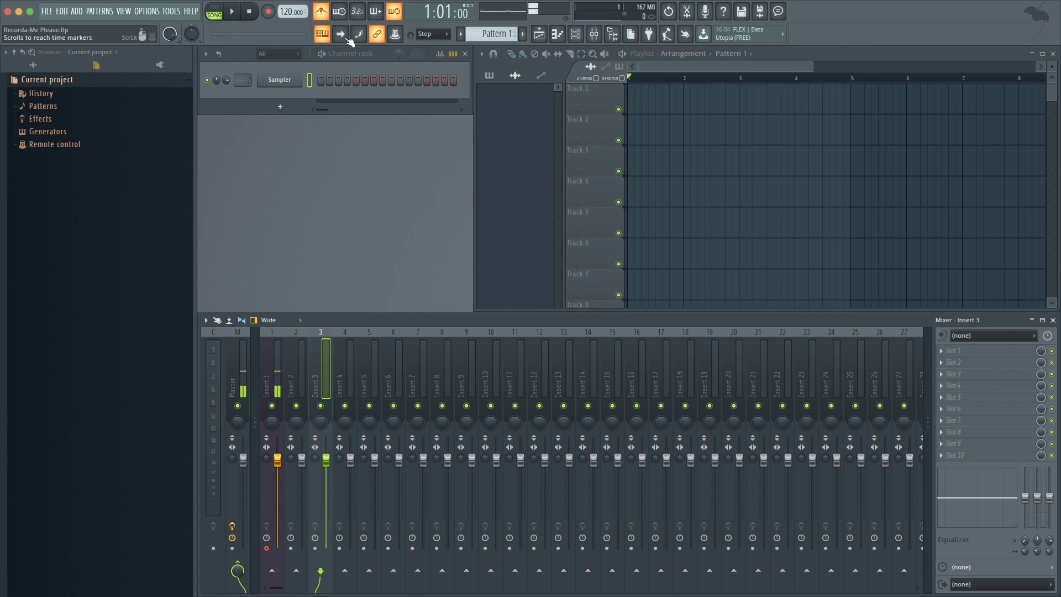
{"action": "left_click", "coordinate": [358, 12]}
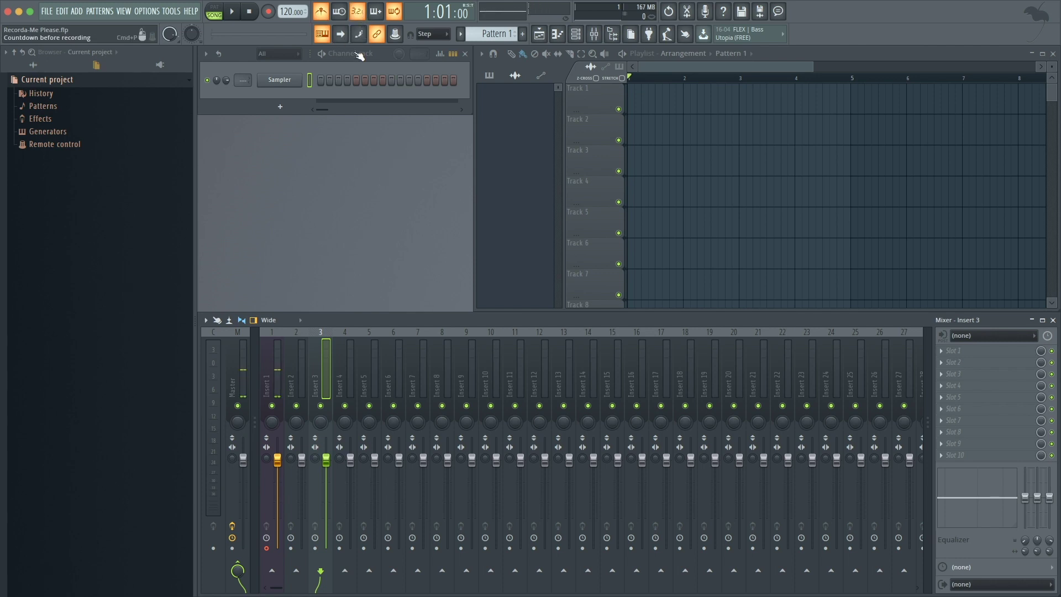
Arm recording and mark bars 1–4 as the recording range in the playlist.
{"action": "left_click", "coordinate": [268, 12]}
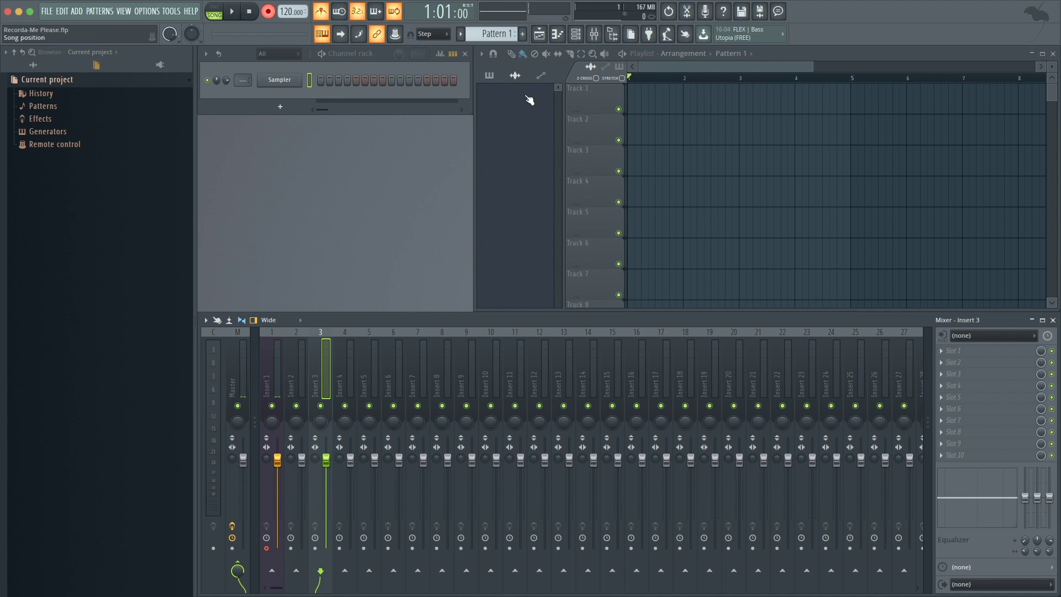
{"action": "left_click", "coordinate": [581, 54]}
{"action": "left_click_drag", "start_coordinate": [795, 88], "coordinate": [620, 87]}
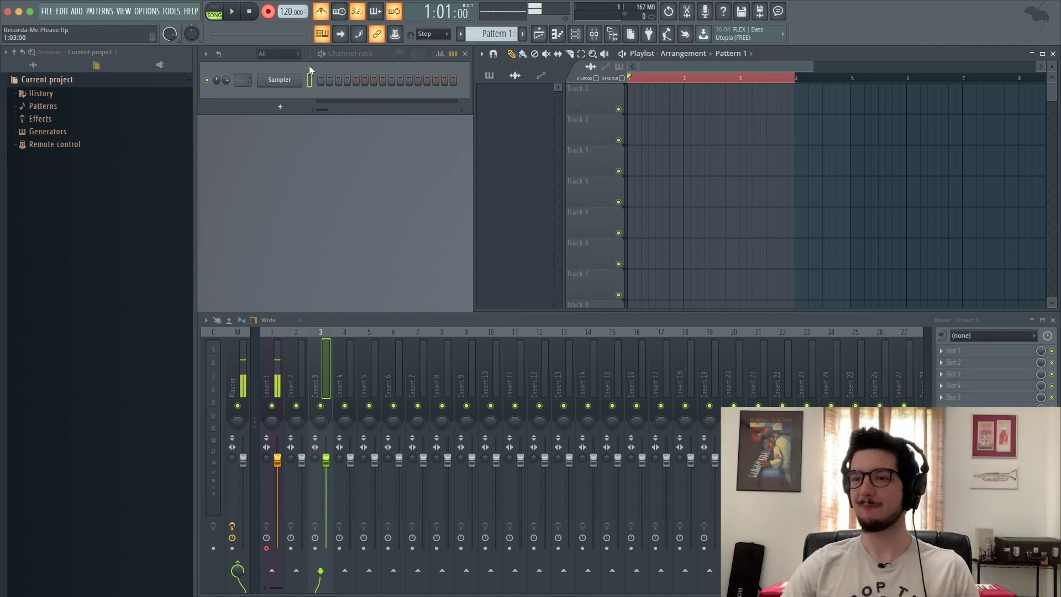
Start recording vocal takes looping over bars 1–4 after the count-in.
{"action": "left_click", "coordinate": [233, 12]}
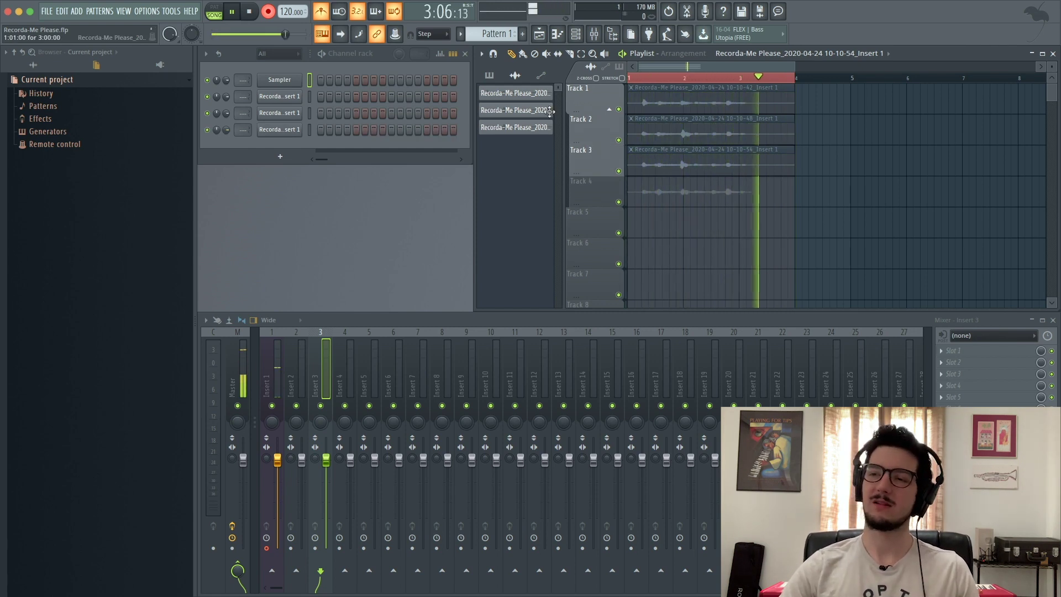
Stop recording, keeping three takes on Tracks 1–3, and begin renaming Track 1 to Vocal.
{"action": "left_click", "coordinate": [251, 12]}
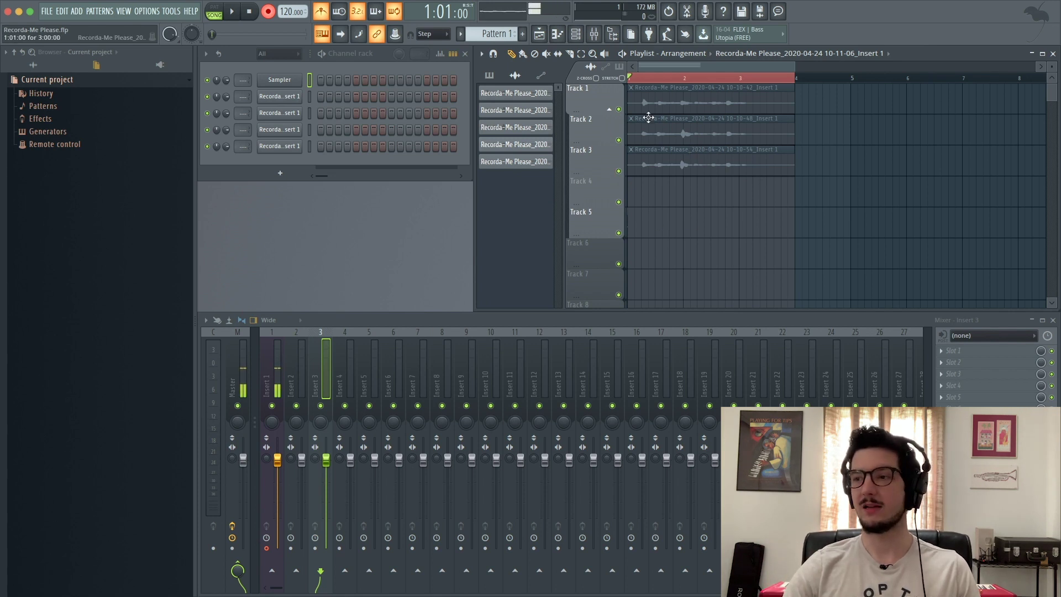
{"action": "left_click", "coordinate": [615, 110]}
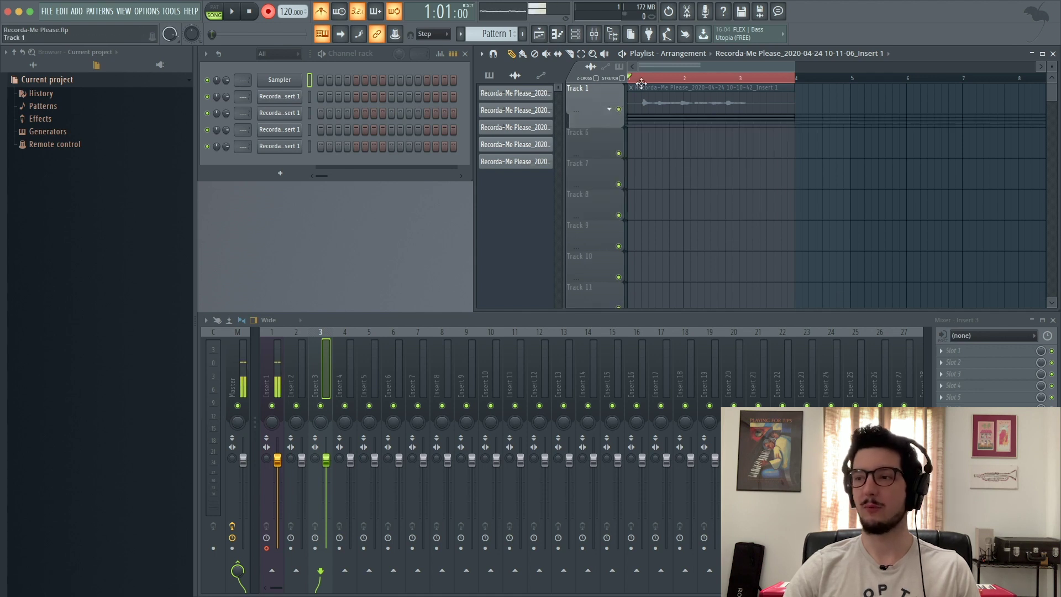
{"action": "left_click", "coordinate": [614, 110]}
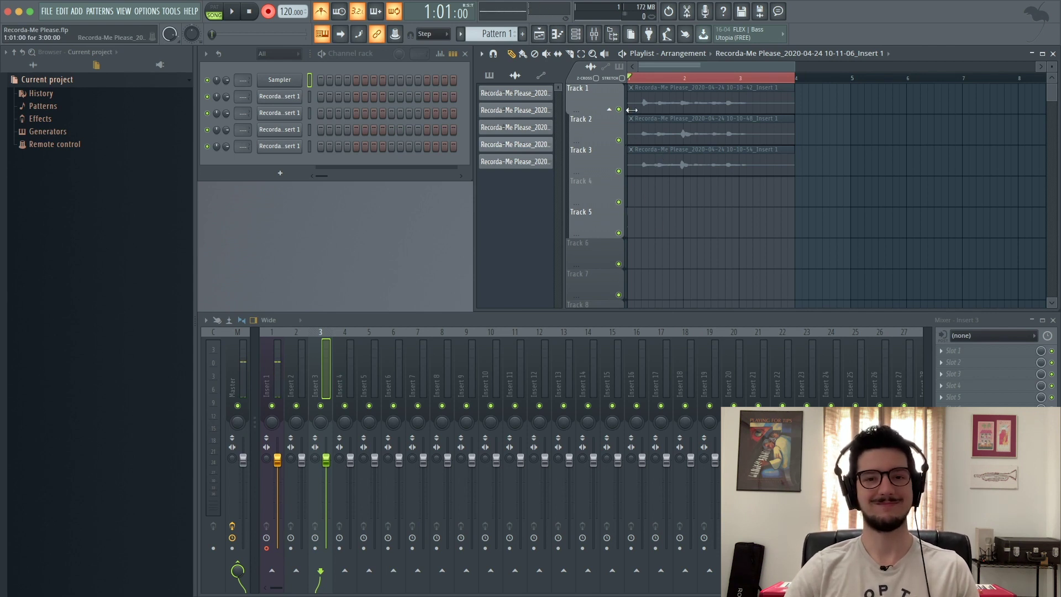
{"action": "right_click", "coordinate": [598, 97]}
{"action": "left_click", "coordinate": [624, 90]}
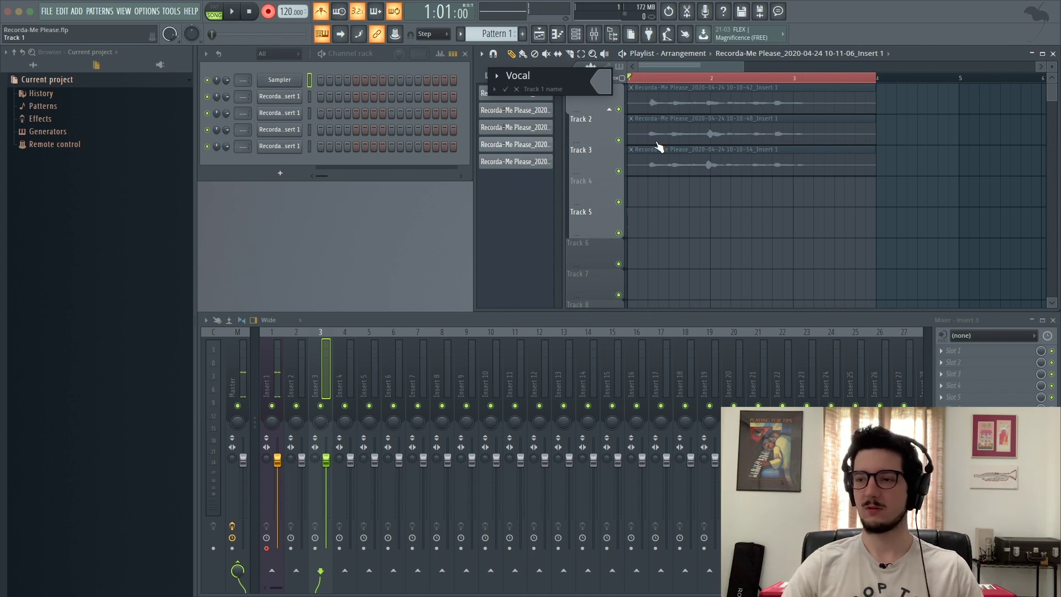
Confirm the Vocal track name, turn off the metronome, and play back the unmuted Vocal take.
{"action": "left_click", "coordinate": [505, 89]}
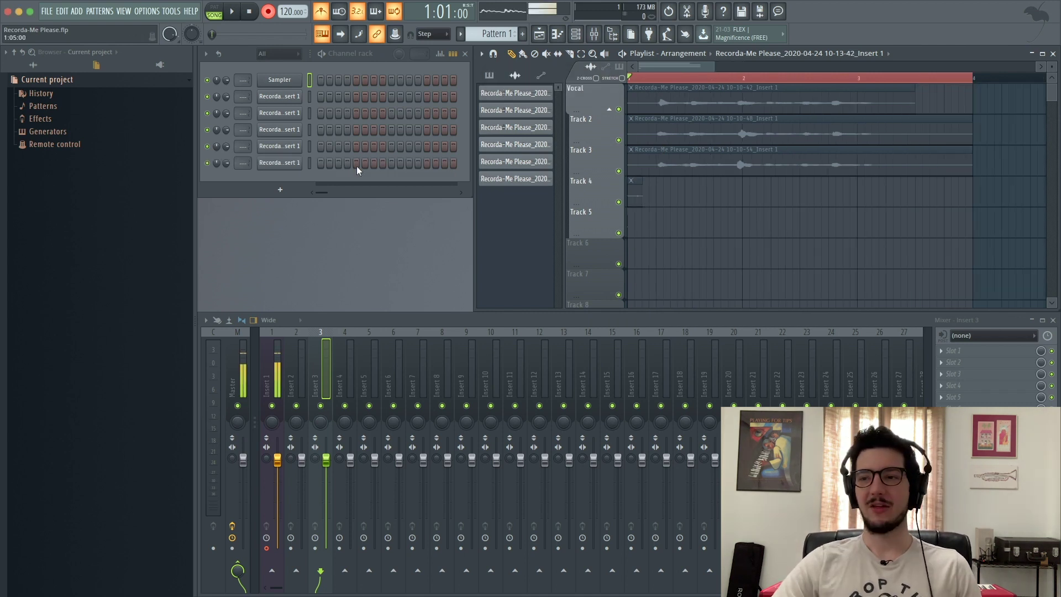
{"action": "left_click", "coordinate": [321, 11]}
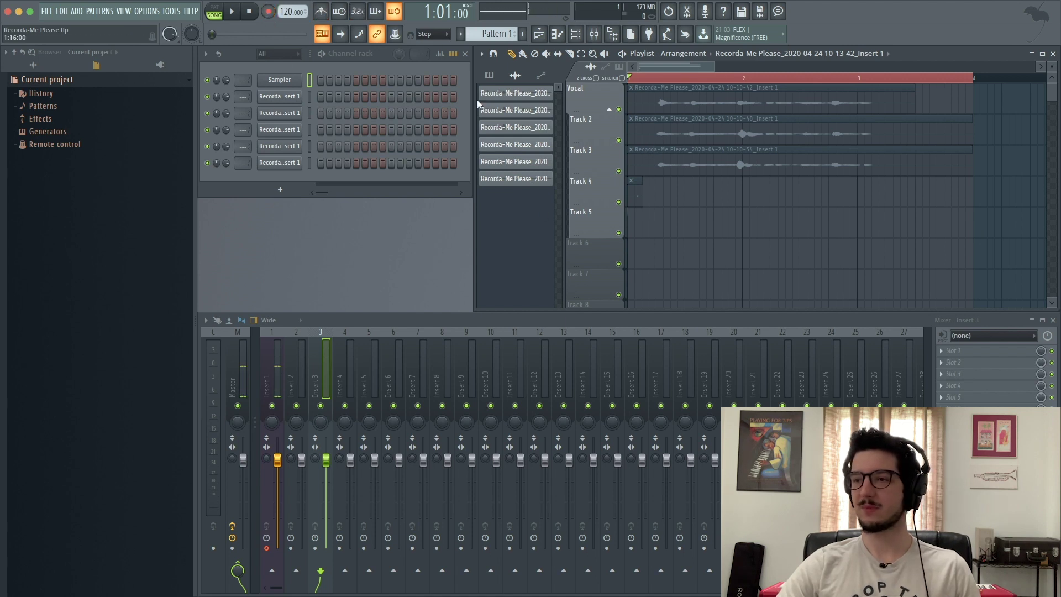
{"action": "left_click", "coordinate": [546, 54]}
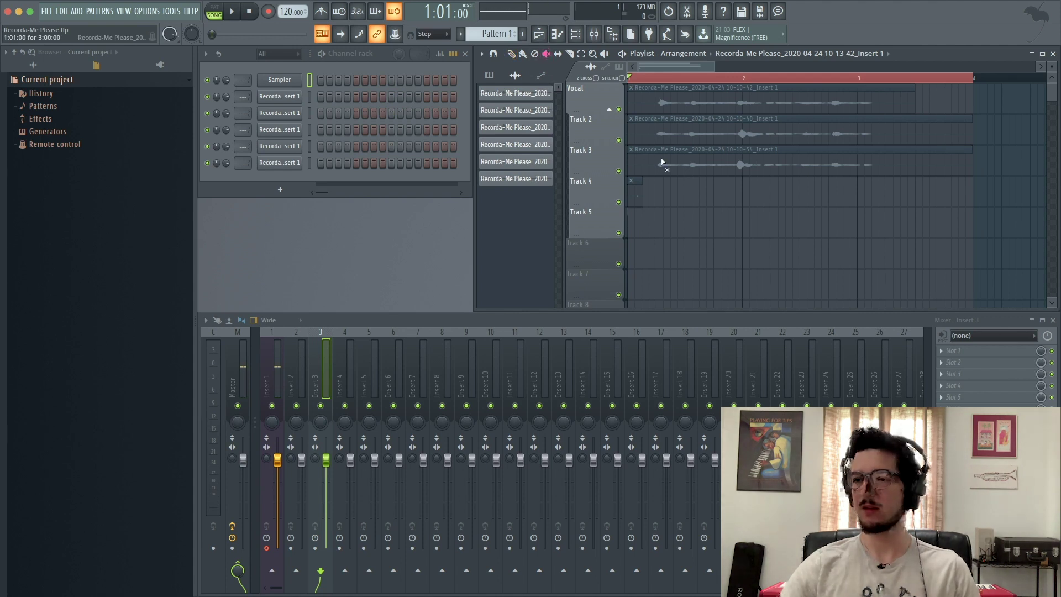
{"action": "left_click", "coordinate": [660, 105]}
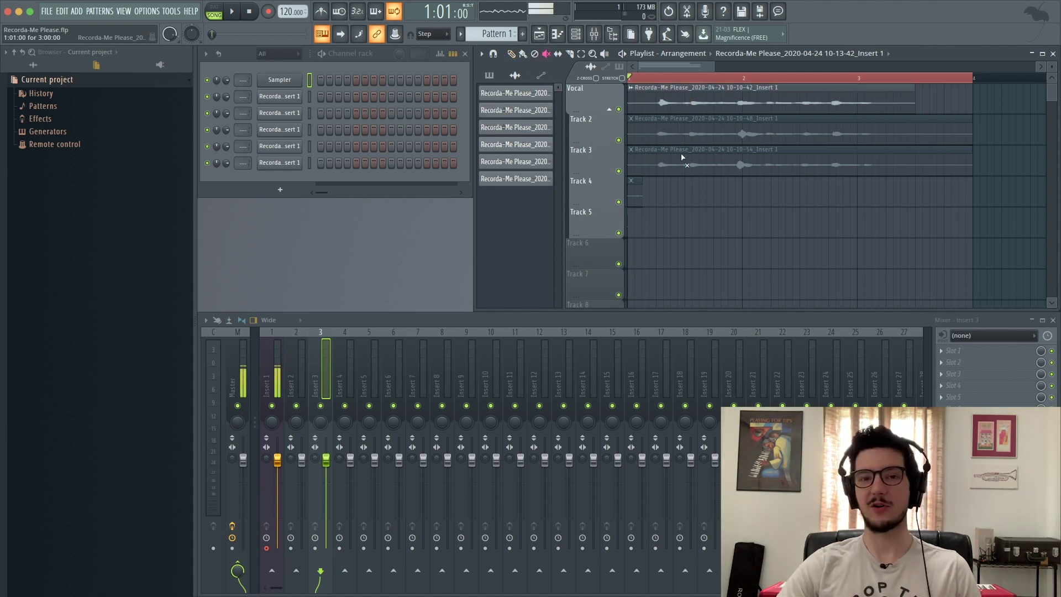
{"action": "key", "text": "space"}
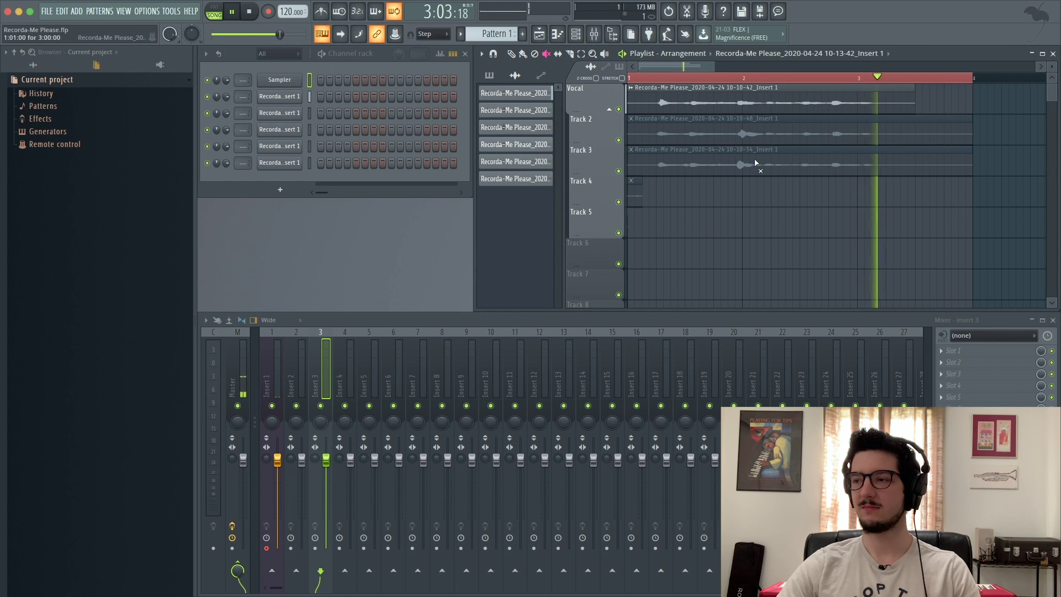
Stop playback and audition the Track 2 take on its own.
{"action": "key", "text": "space"}
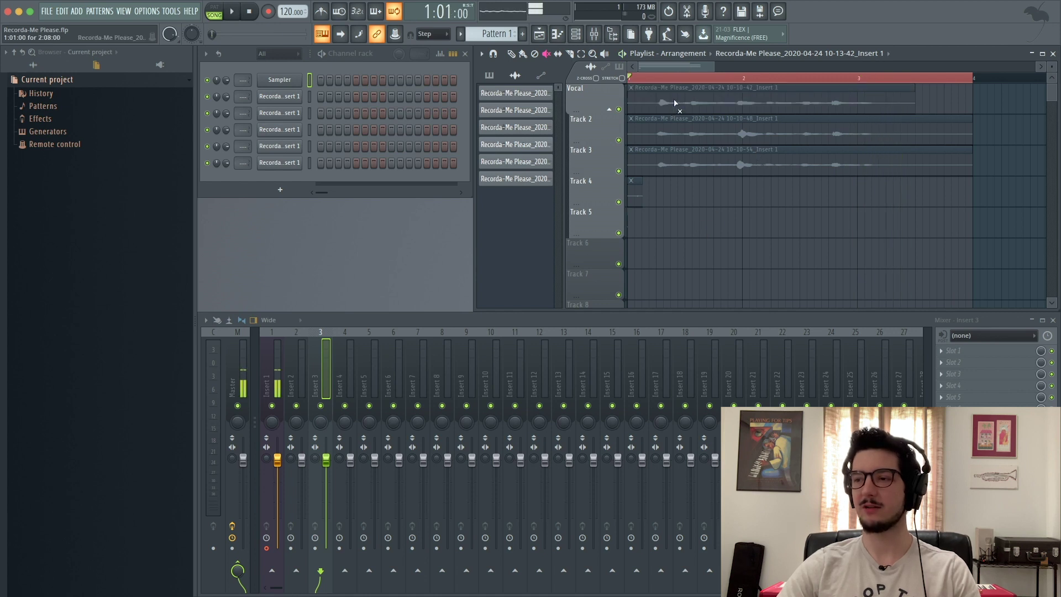
{"action": "left_click", "coordinate": [677, 130]}
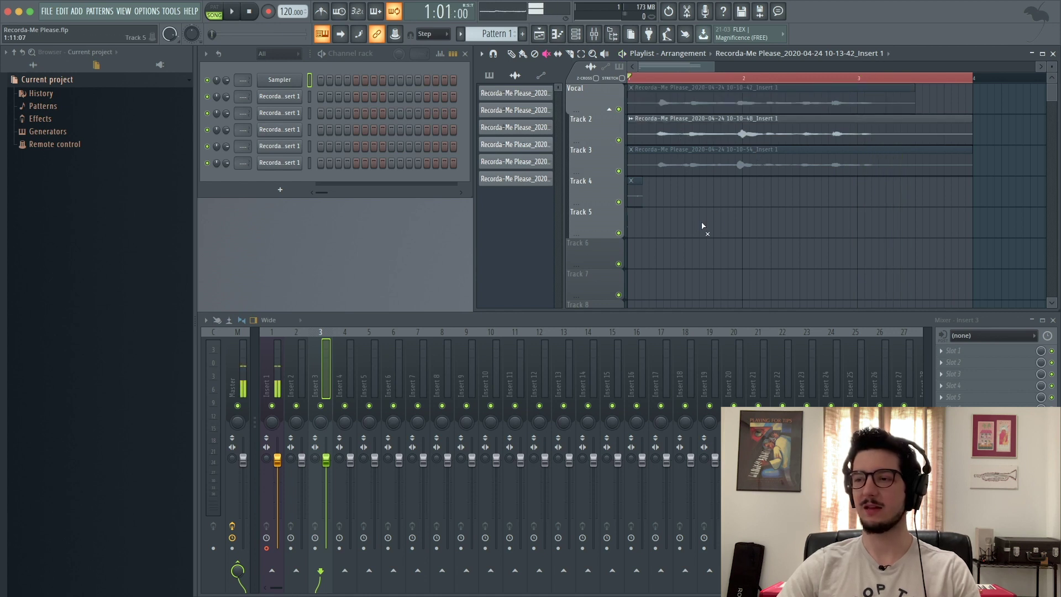
{"action": "left_click", "coordinate": [674, 104]}
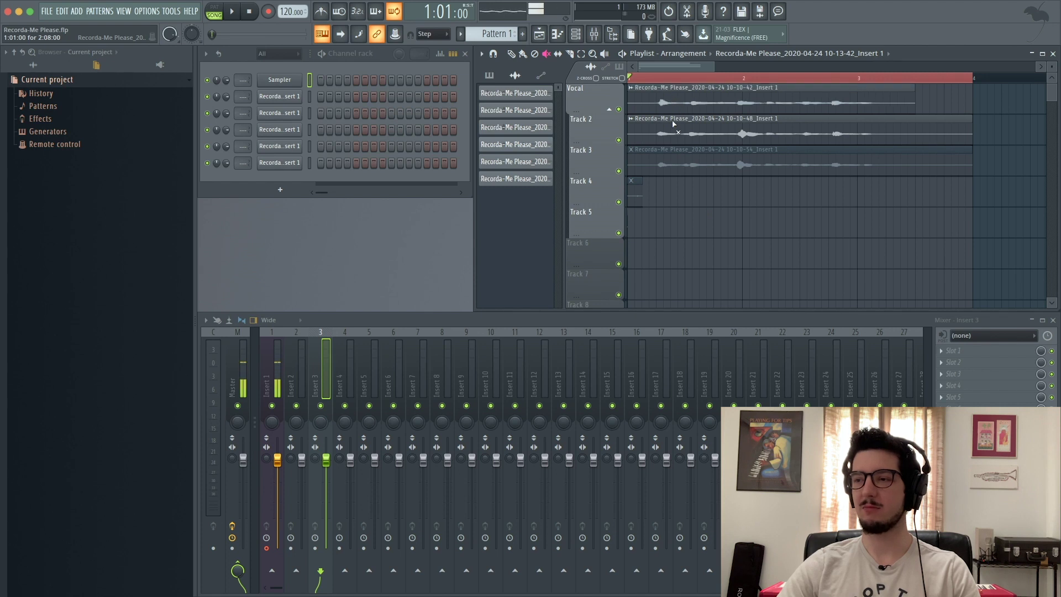
{"action": "left_click", "coordinate": [674, 105]}
{"action": "left_click", "coordinate": [679, 130]}
{"action": "key", "text": "space"}
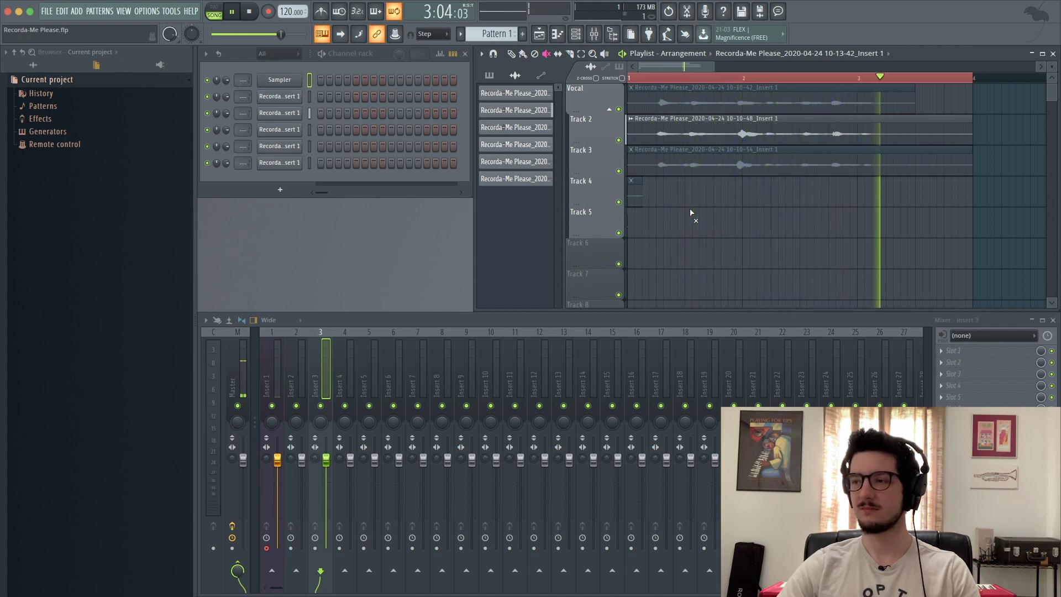
{"action": "key", "text": "space"}
Audition the Track 3 take on its own, then mute it again.
{"action": "left_click", "coordinate": [667, 132]}
{"action": "left_click", "coordinate": [669, 161]}
{"action": "key", "text": "space"}
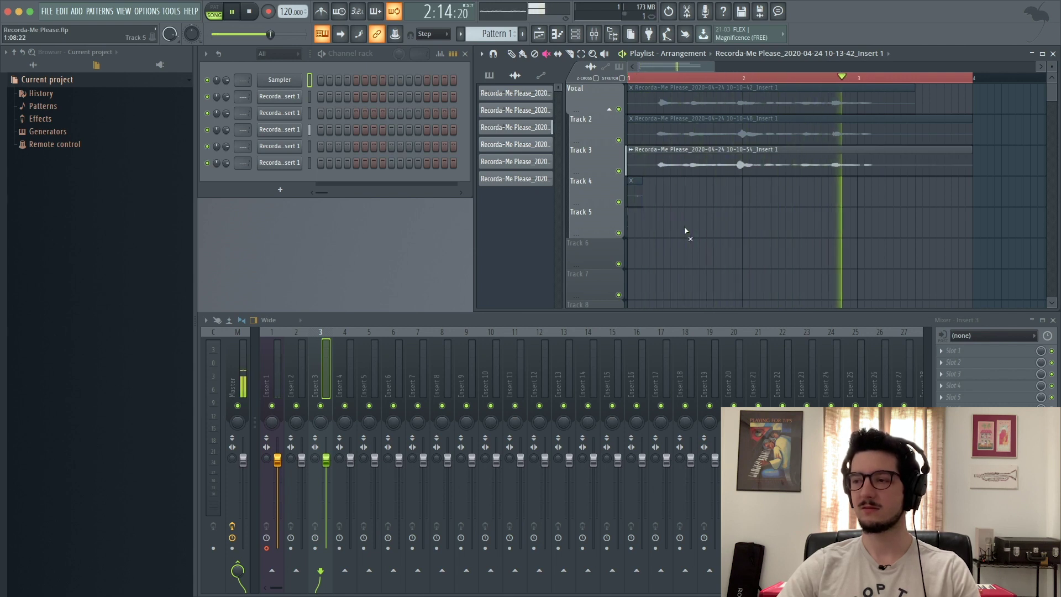
{"action": "key", "text": "space"}
{"action": "left_click", "coordinate": [685, 160]}
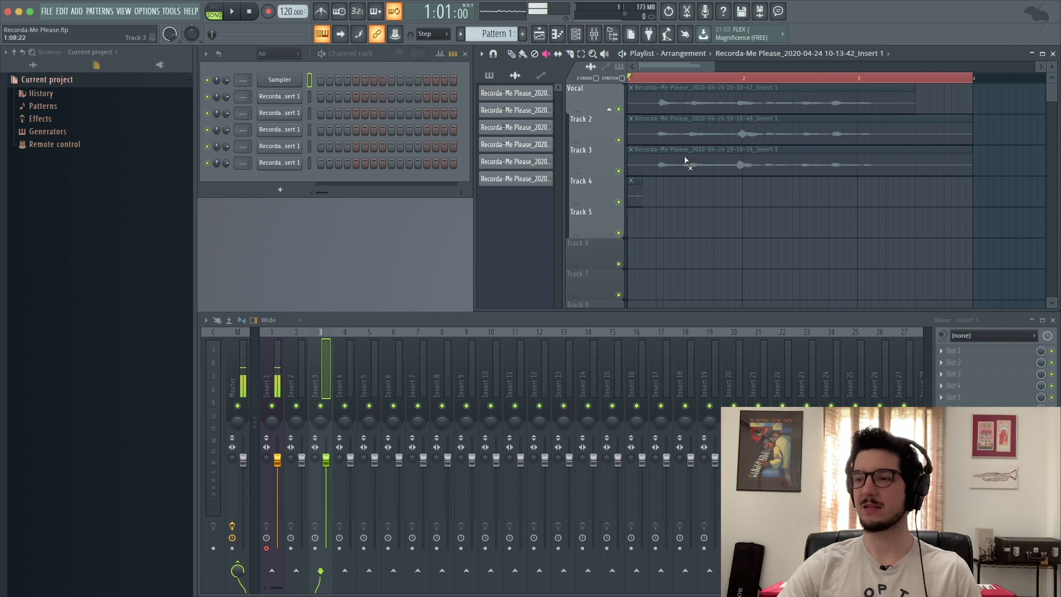
{"action": "left_click", "coordinate": [511, 54]}
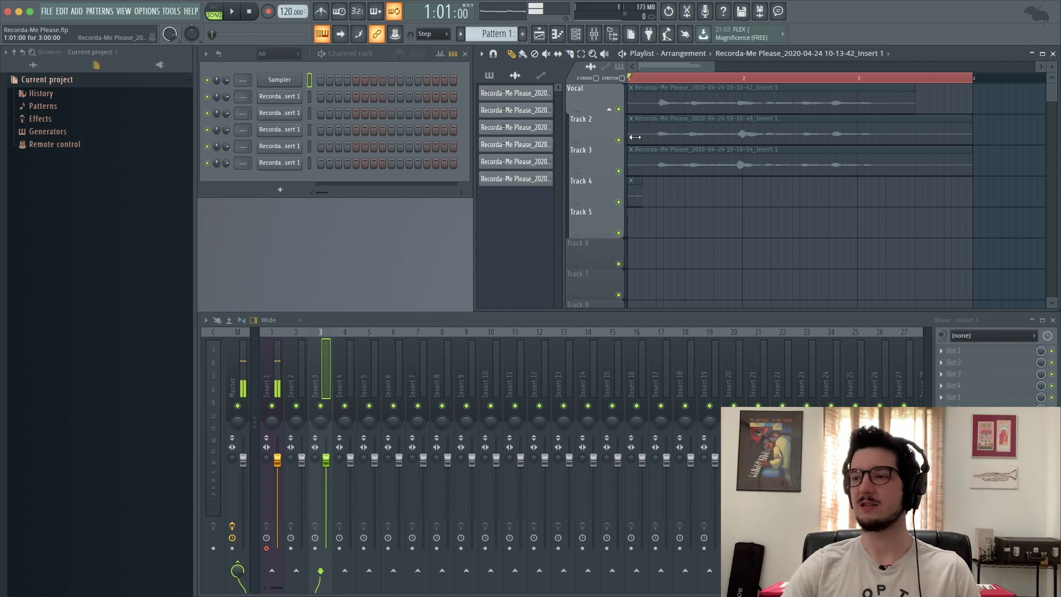
Unmute the Vocal, Track 2 and Track 3 takes.
{"action": "scroll", "coordinate": [635, 138], "scroll_direction": "up", "scroll_amount": 1, "text": "ctrl"}
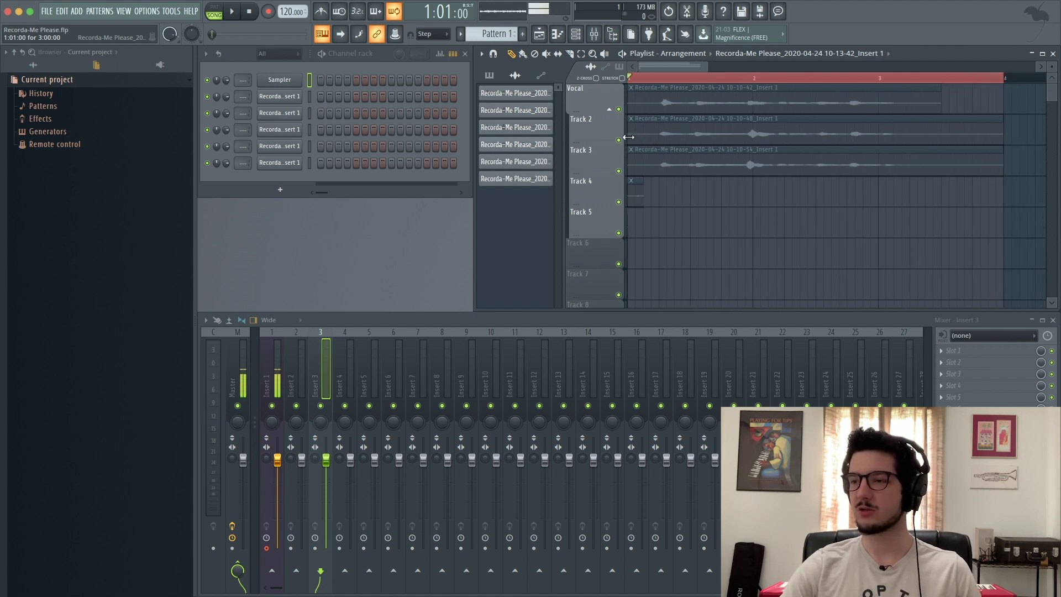
{"action": "left_click", "coordinate": [545, 53]}
{"action": "left_click", "coordinate": [688, 103]}
{"action": "left_click", "coordinate": [688, 127]}
{"action": "left_click", "coordinate": [687, 160]}
{"action": "left_click", "coordinate": [512, 54]}
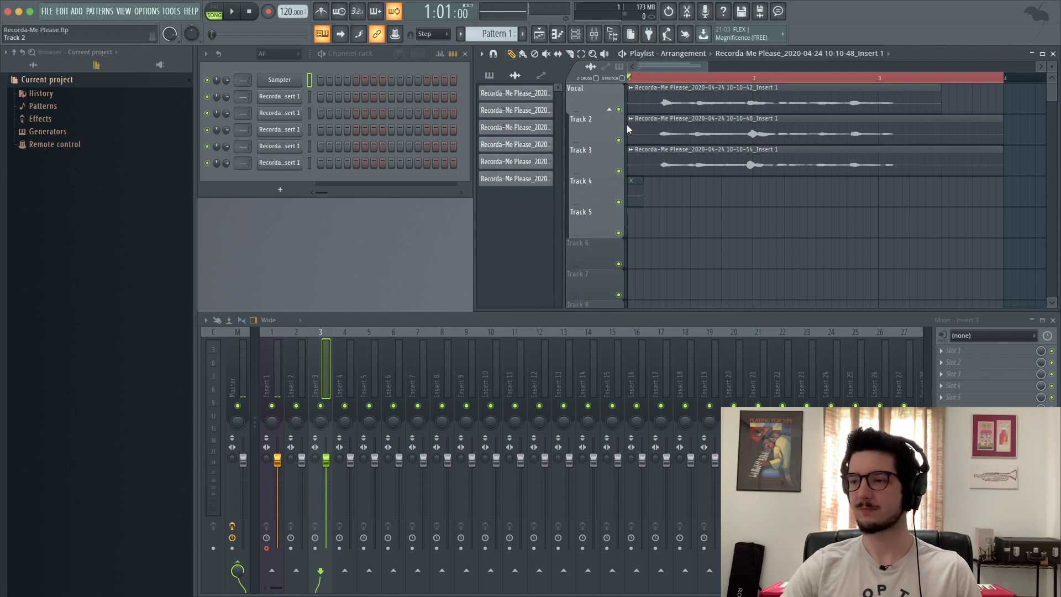
Trim the takes so Vocal, Track 2, then Track 3 play consecutively, and preview them.
{"action": "left_click_drag", "start_coordinate": [628, 122], "coordinate": [747, 128]}
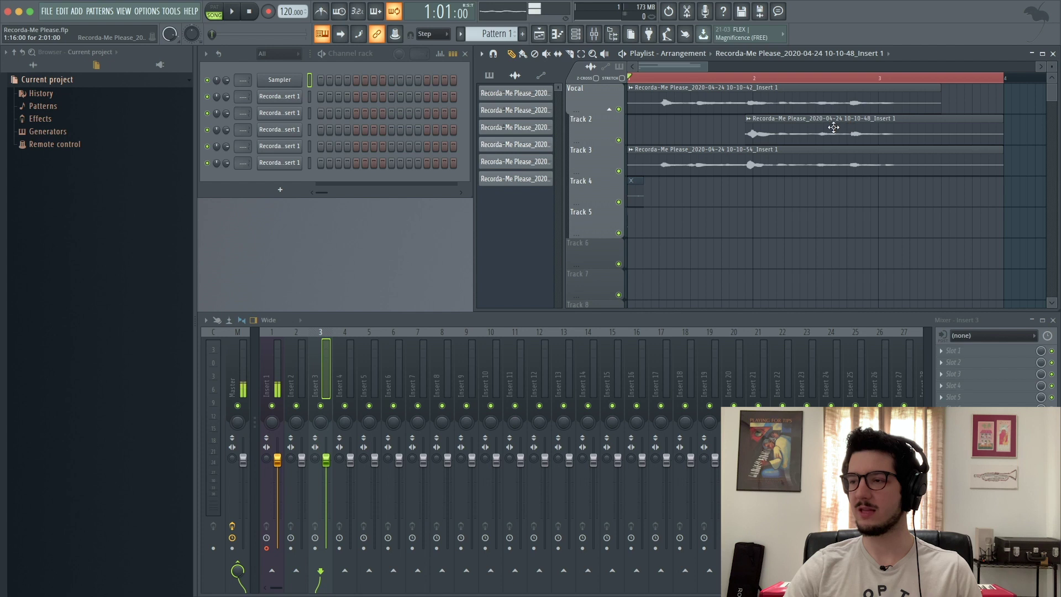
{"action": "left_click_drag", "start_coordinate": [1002, 135], "coordinate": [846, 135]}
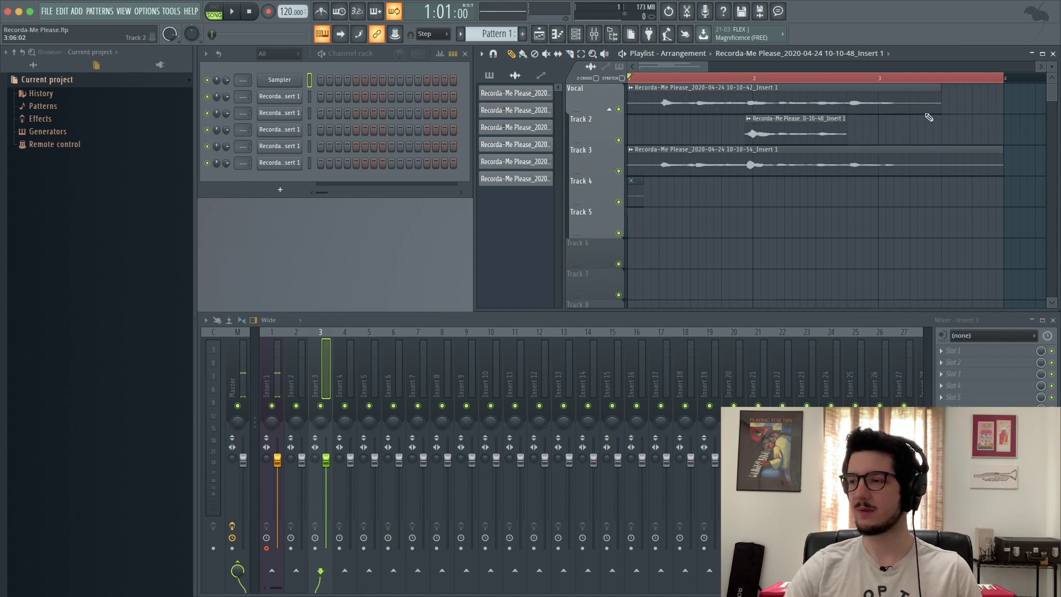
{"action": "left_click_drag", "start_coordinate": [939, 110], "coordinate": [740, 119]}
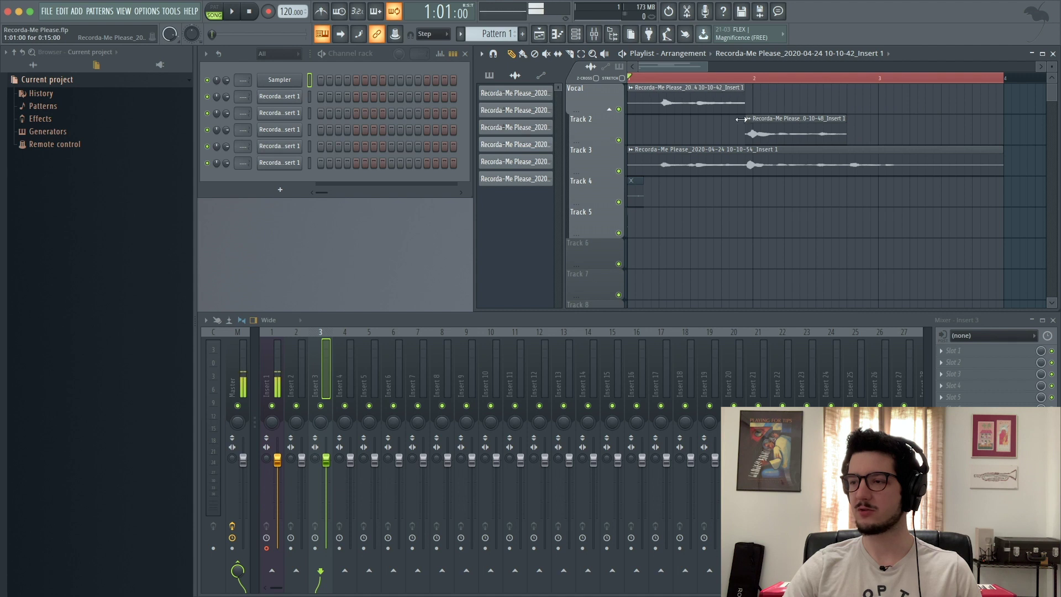
{"action": "left_click_drag", "start_coordinate": [628, 170], "coordinate": [847, 155]}
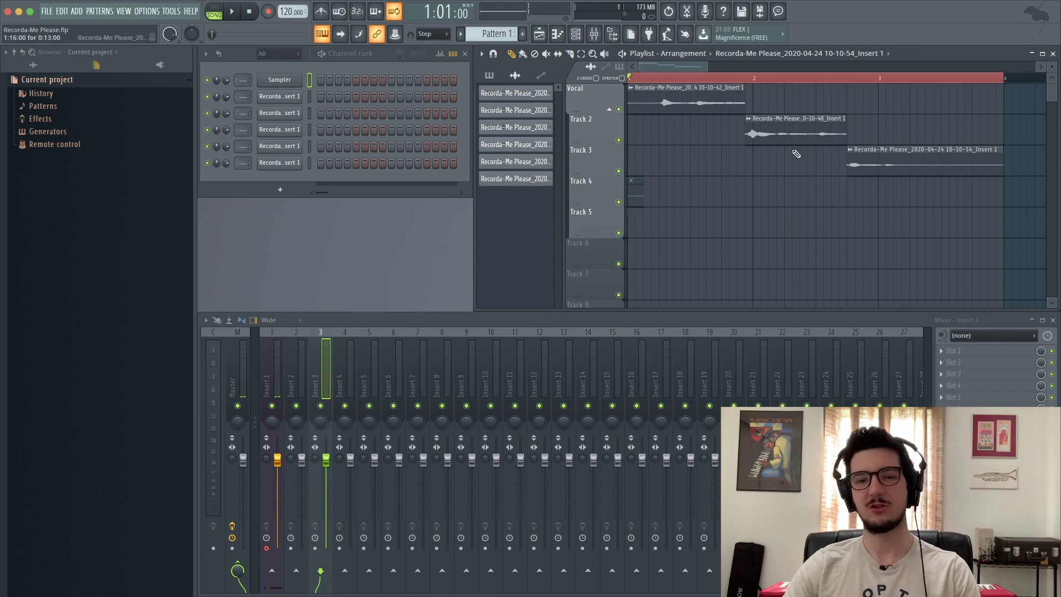
{"action": "key", "text": "space"}
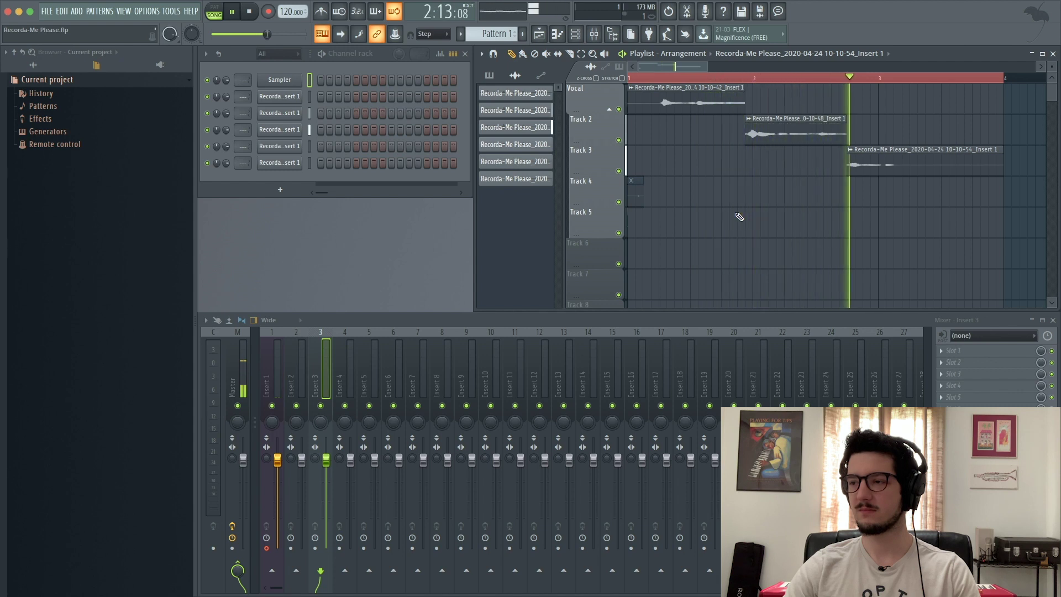
{"action": "key", "text": "space"}
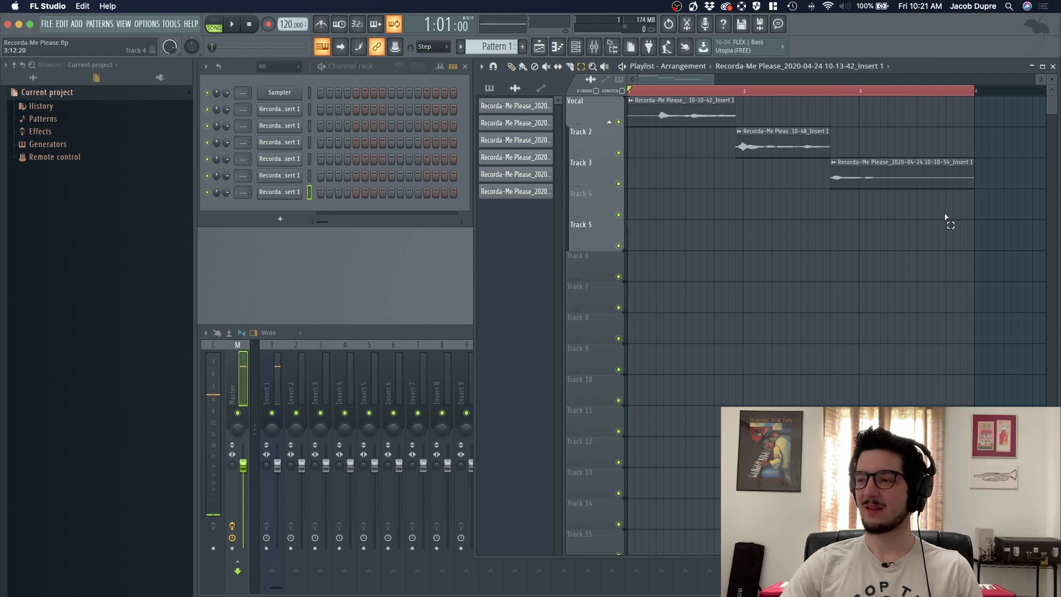
Select all three vocal clips and consolidate them from the selection start.
{"action": "left_click_drag", "start_coordinate": [944, 219], "coordinate": [653, 105]}
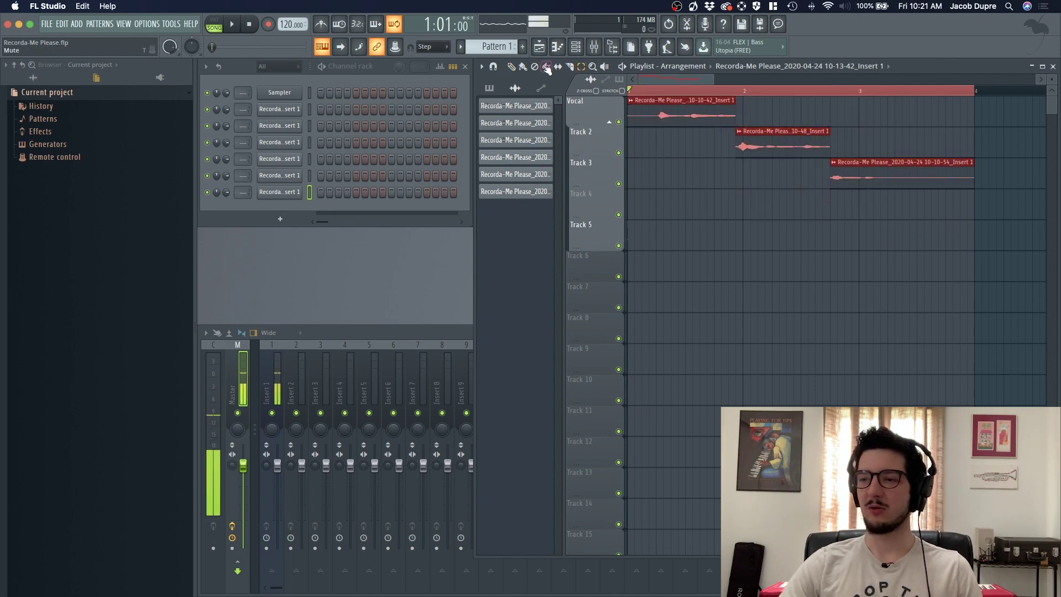
{"action": "left_click", "coordinate": [482, 67]}
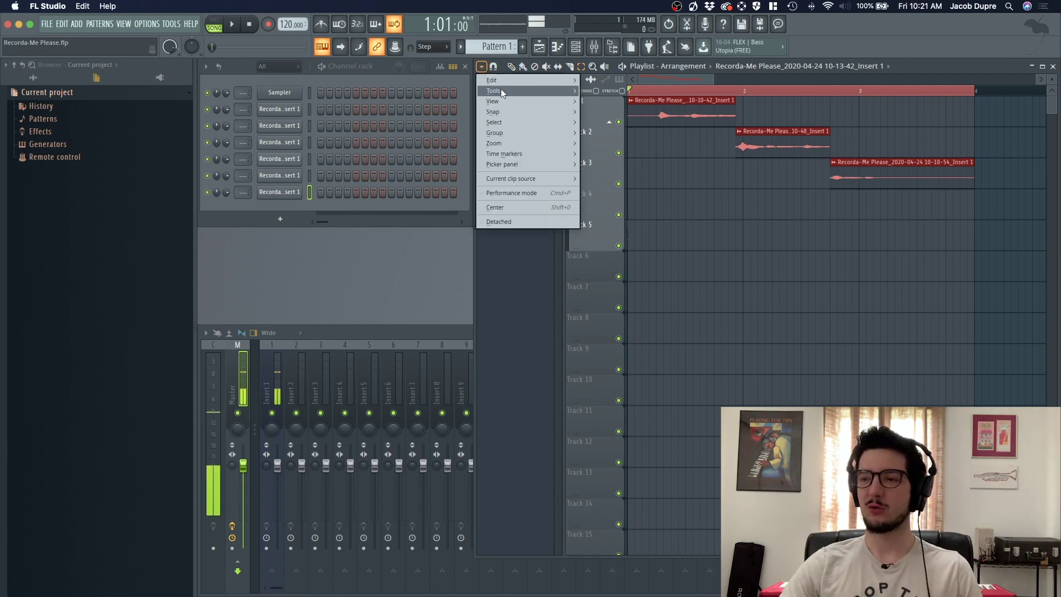
{"action": "mouse_move", "coordinate": [500, 90]}
{"action": "mouse_move", "coordinate": [617, 106]}
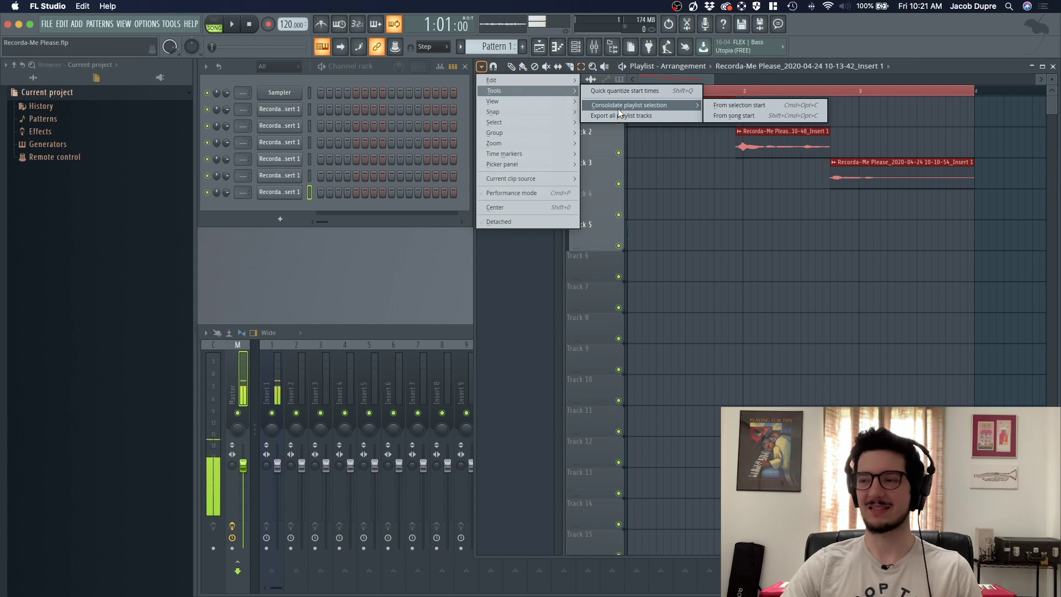
{"action": "left_click", "coordinate": [773, 107]}
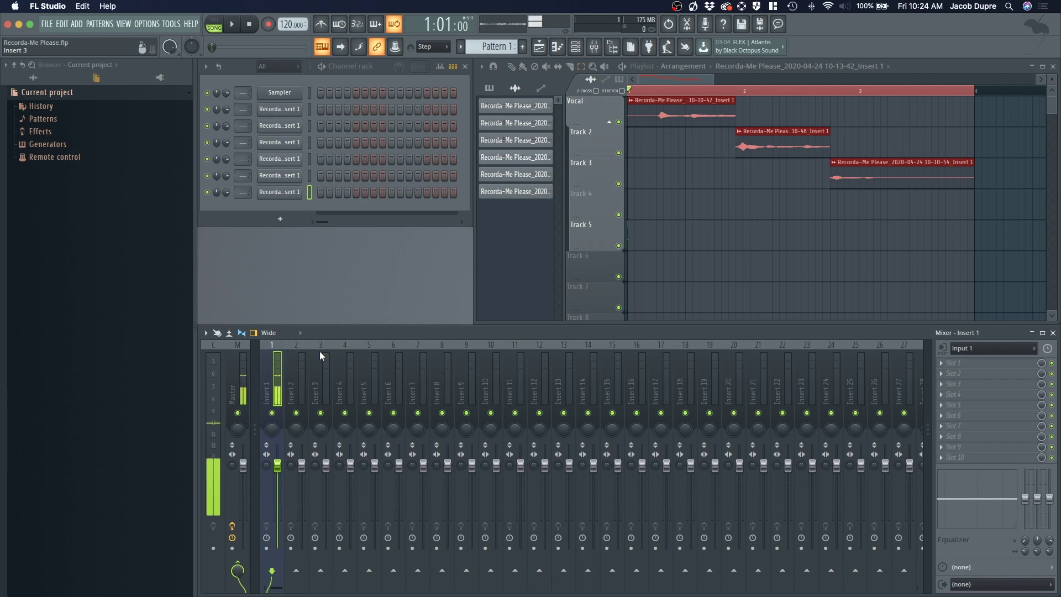
Set mixer Insert 2's audio input to Input 2.
{"action": "left_click", "coordinate": [294, 345]}
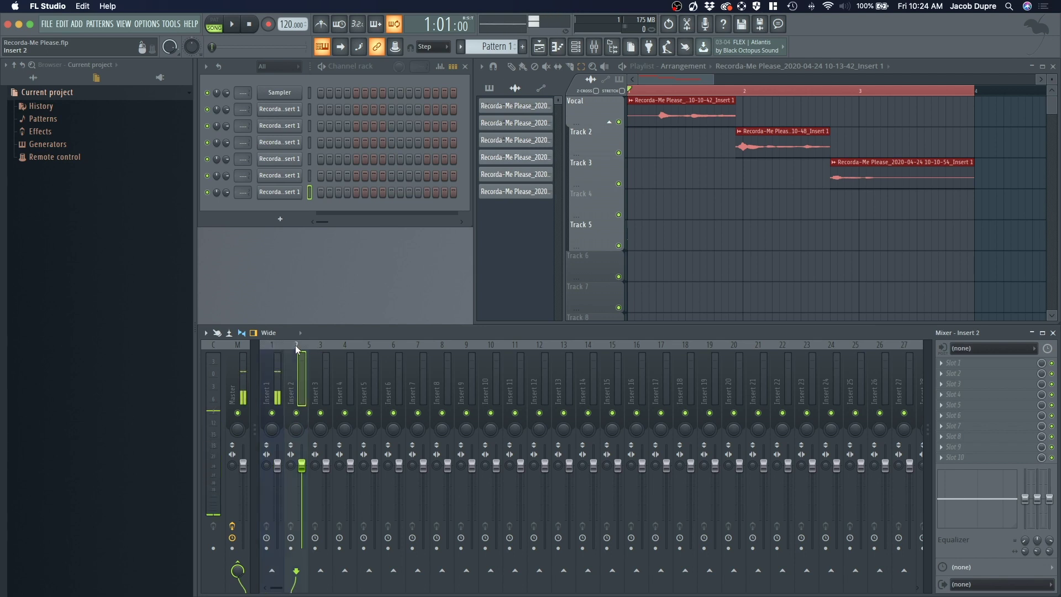
{"action": "left_click", "coordinate": [976, 349]}
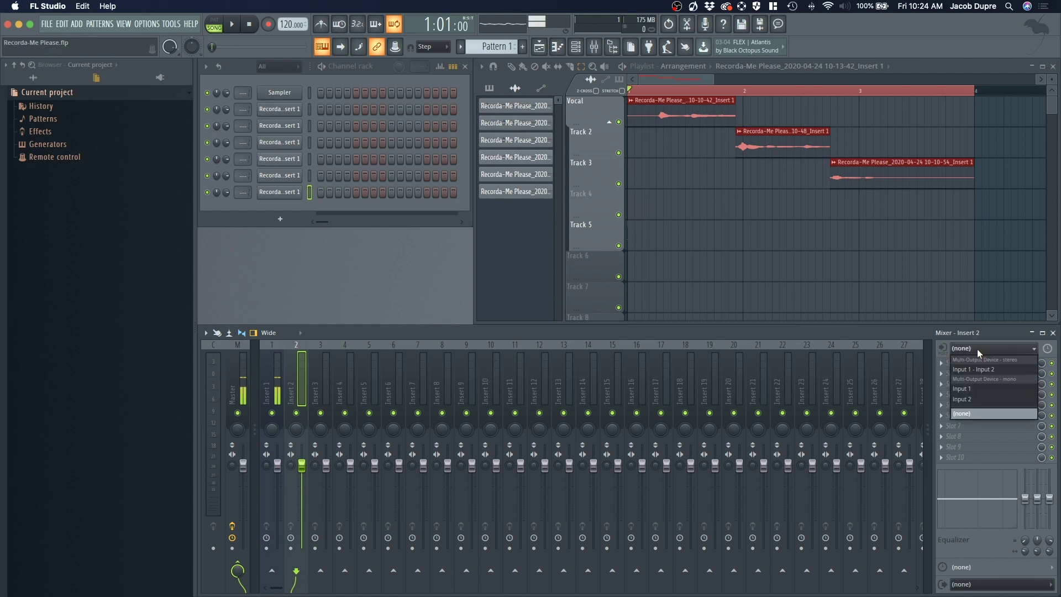
{"action": "left_click", "coordinate": [974, 397]}
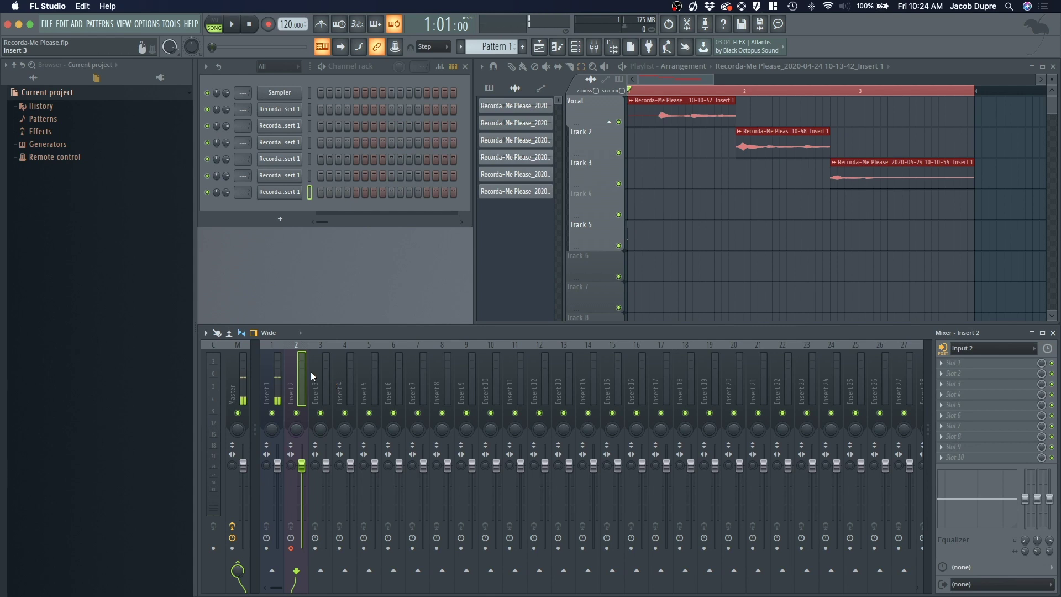
Select mixer Insert 5 and check its input list, leaving no input assigned.
{"action": "left_click", "coordinate": [318, 344]}
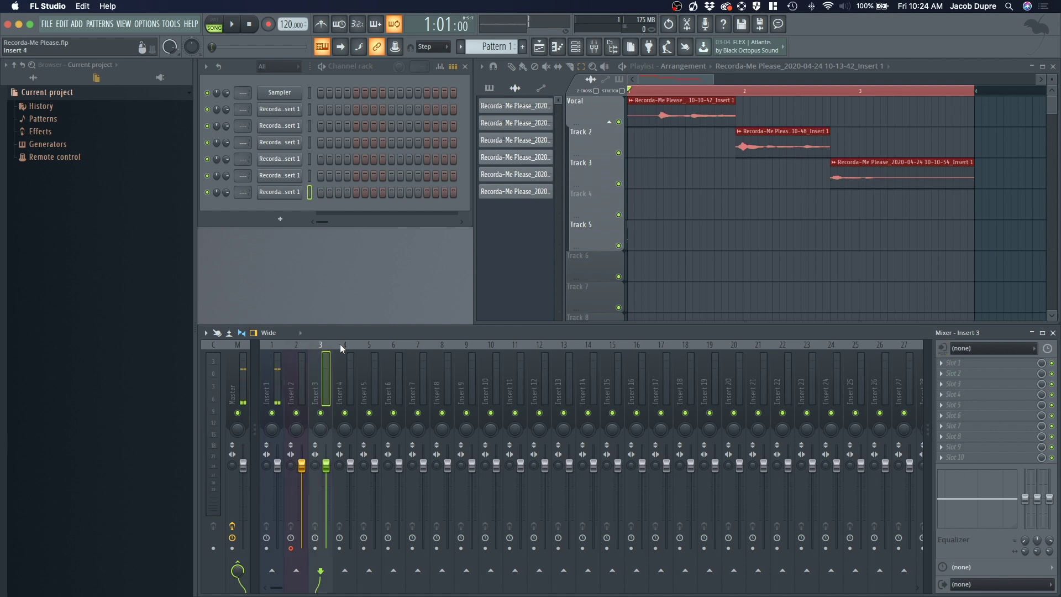
{"action": "left_click", "coordinate": [344, 343]}
{"action": "left_click", "coordinate": [369, 343]}
{"action": "left_click", "coordinate": [989, 349]}
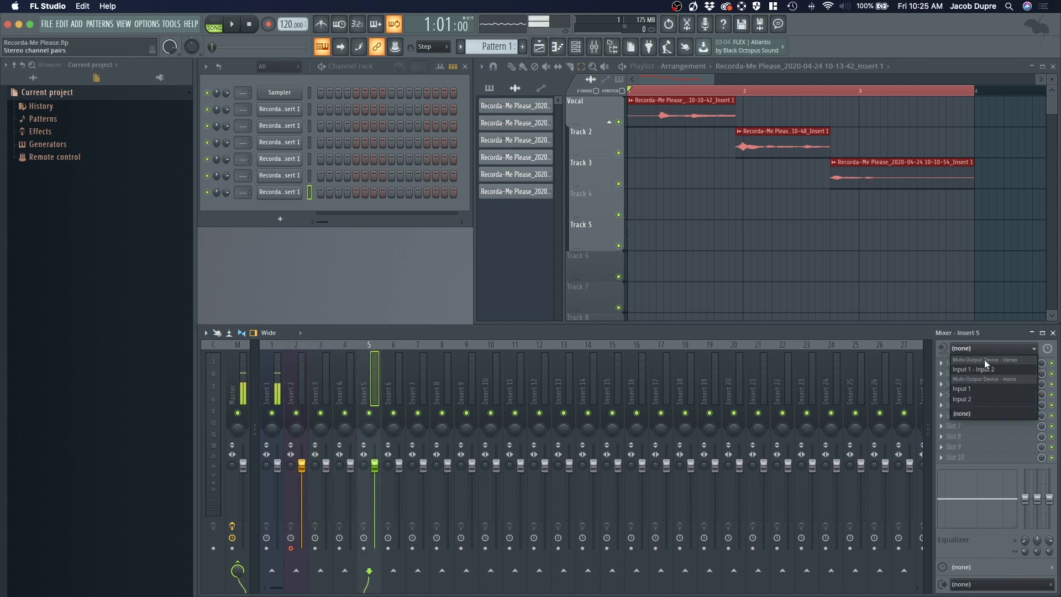
{"action": "left_click", "coordinate": [974, 350]}
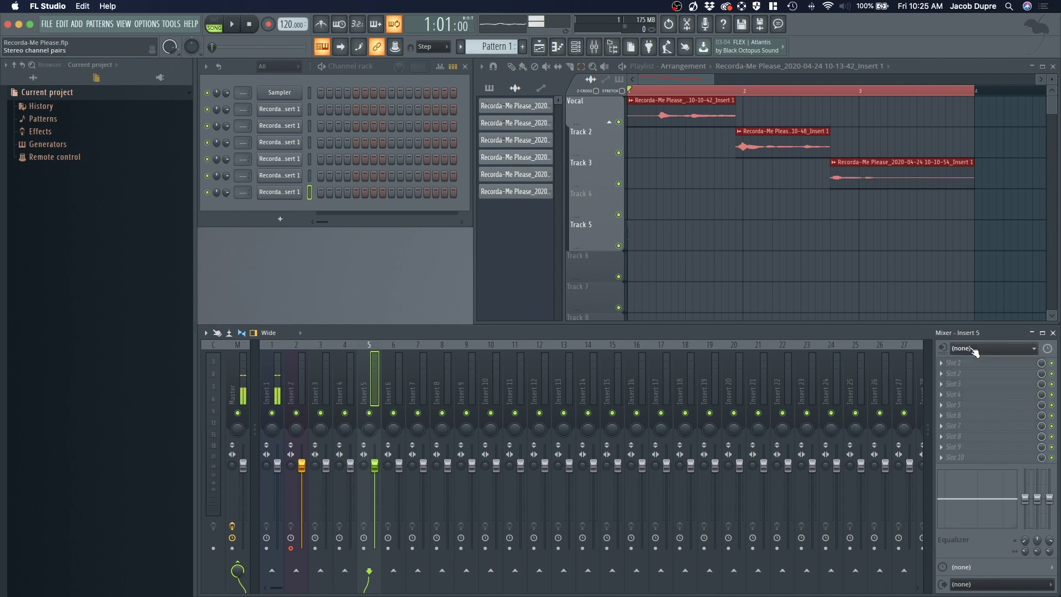